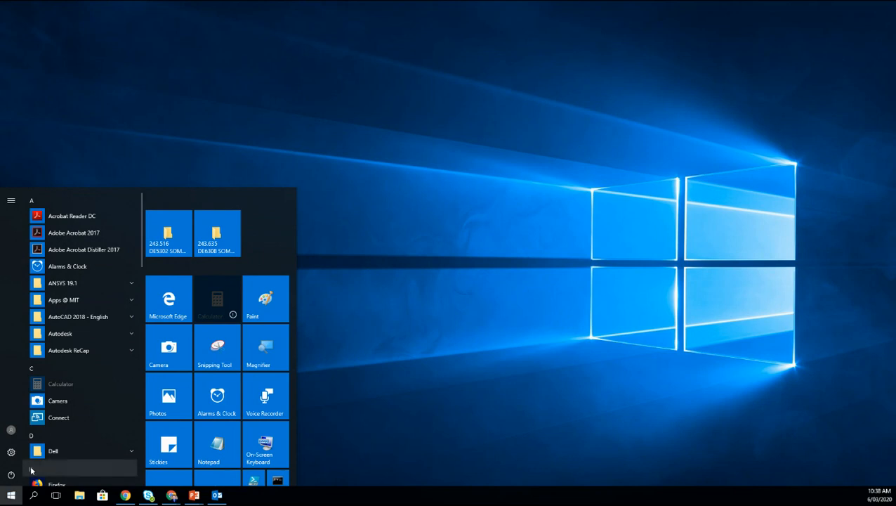
Step: Launch Project 2013 from the Microsoft Office 2013 group in the Start menu
{"action": "scroll", "coordinate": [66, 433], "scroll_direction": "down", "scroll_amount": 10}
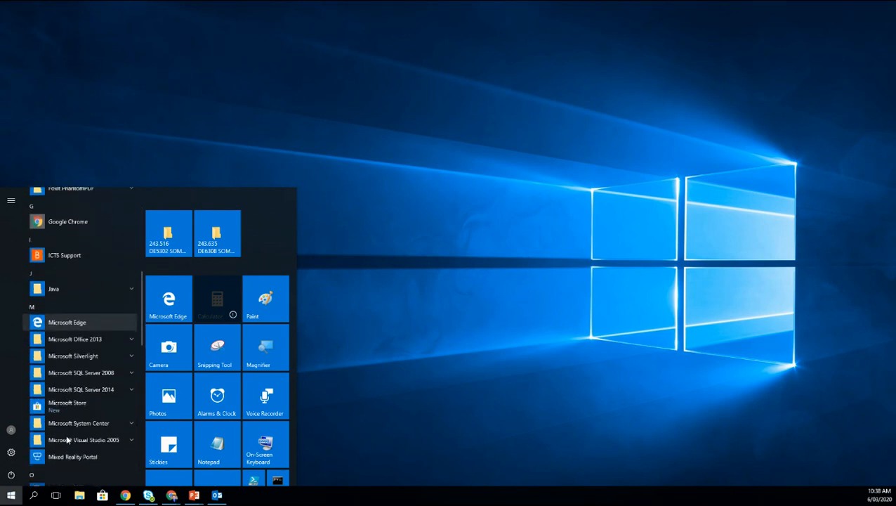
{"action": "left_click", "coordinate": [84, 340]}
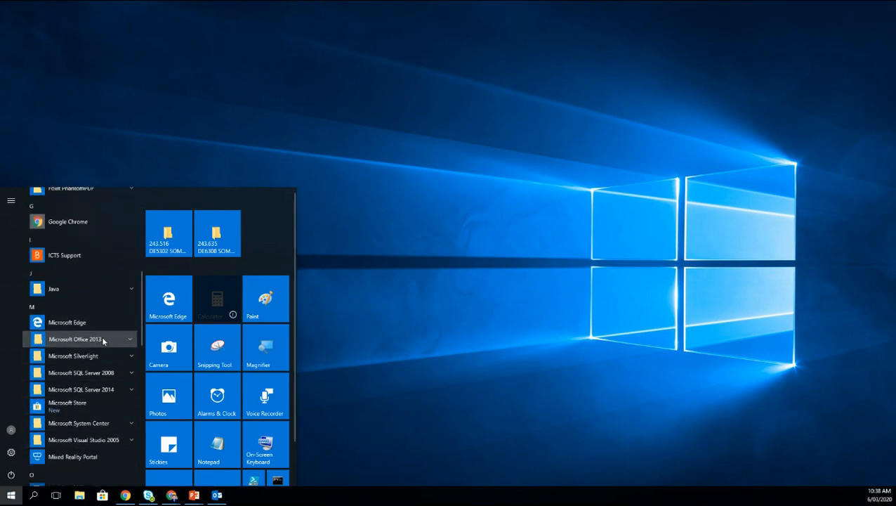
{"action": "scroll", "coordinate": [88, 379], "scroll_direction": "down", "scroll_amount": 1}
{"action": "scroll", "coordinate": [87, 411], "scroll_direction": "down", "scroll_amount": 1}
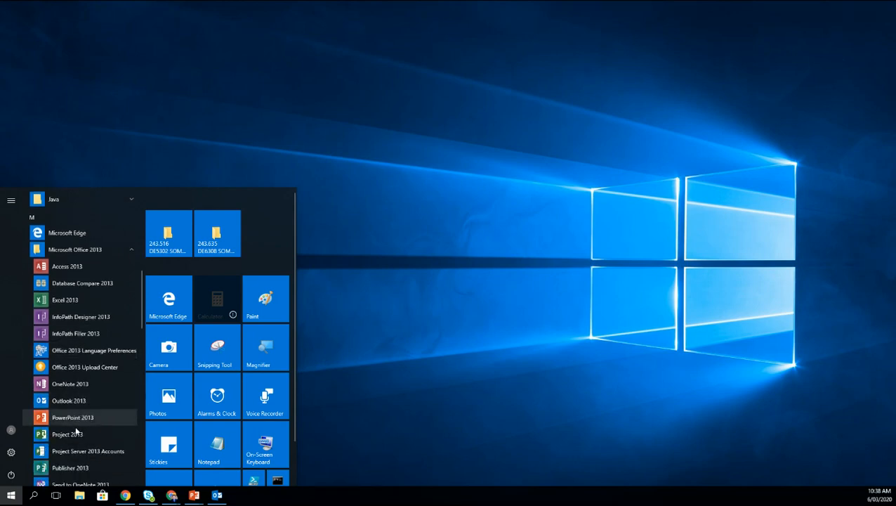
{"action": "left_click", "coordinate": [77, 434]}
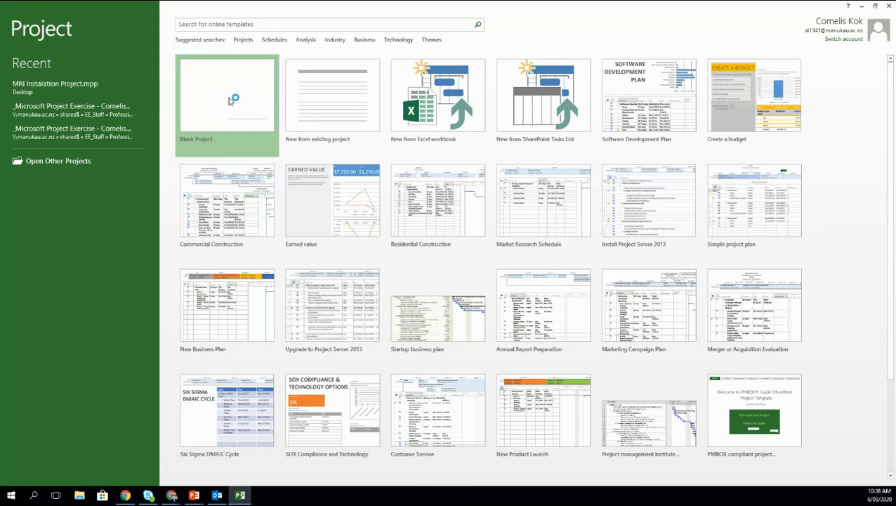
Step: Create a blank project and bring up its Project Information from the PROJECT tab
{"action": "left_click", "coordinate": [234, 103]}
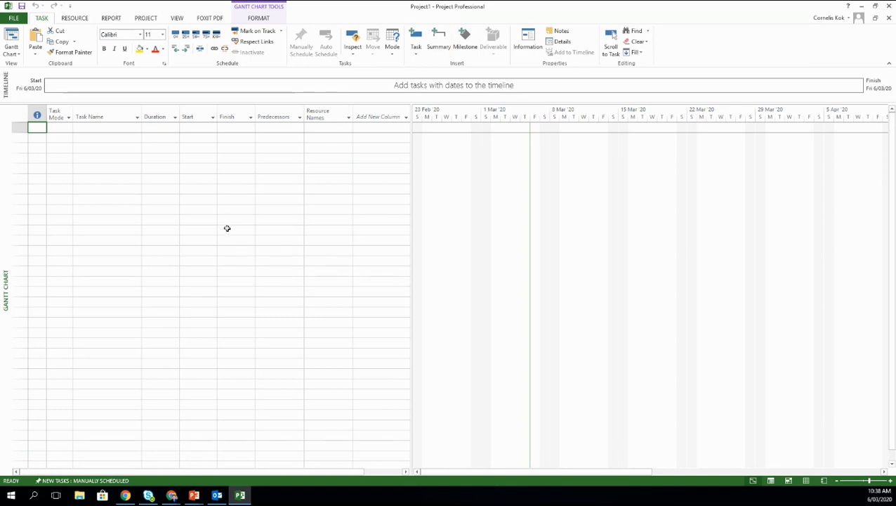
{"action": "left_click", "coordinate": [146, 19]}
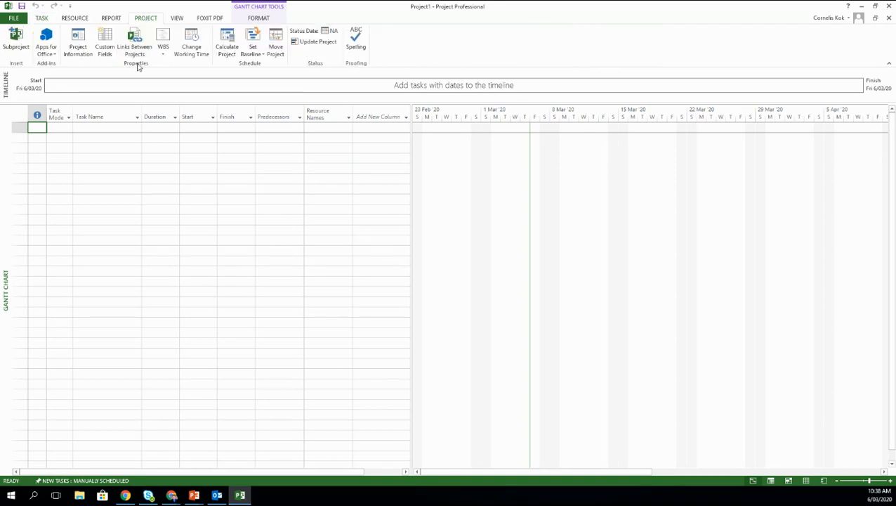
{"action": "left_click", "coordinate": [79, 48]}
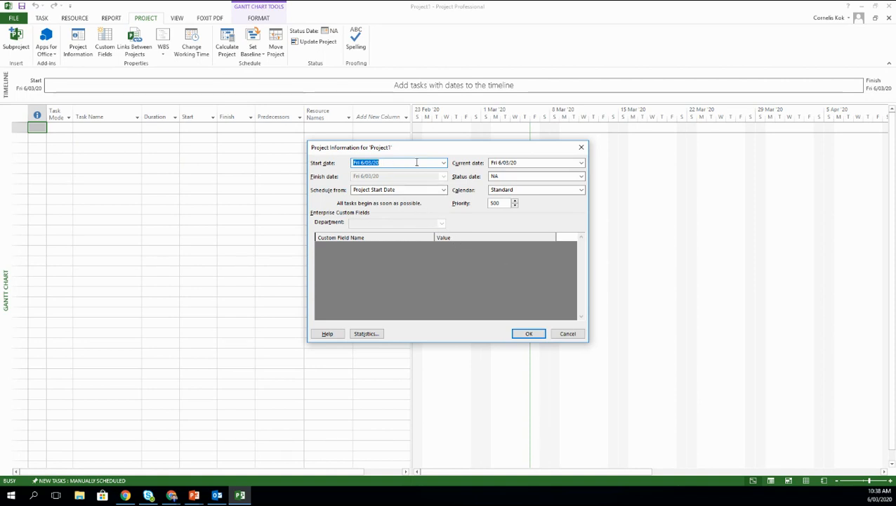
Step: Set the project start date to Monday 9 March 2020, keeping the Standard calendar
{"action": "left_click", "coordinate": [443, 163]}
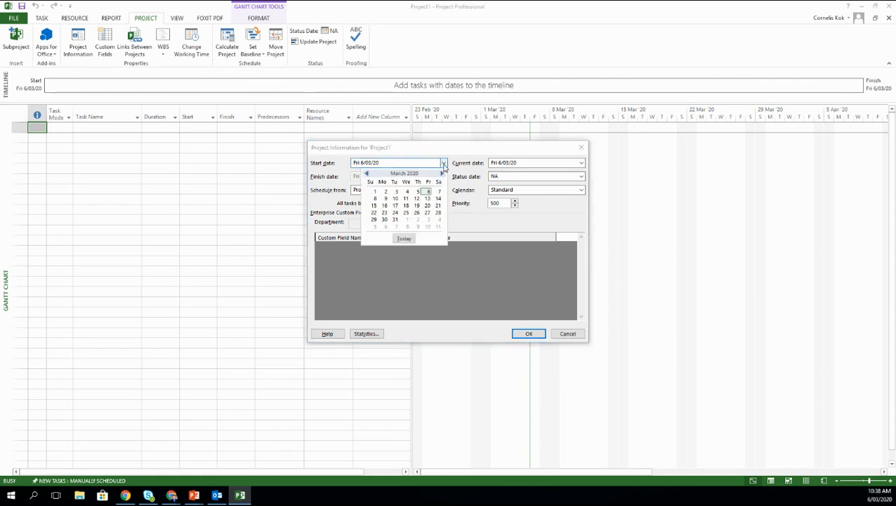
{"action": "left_click", "coordinate": [385, 199]}
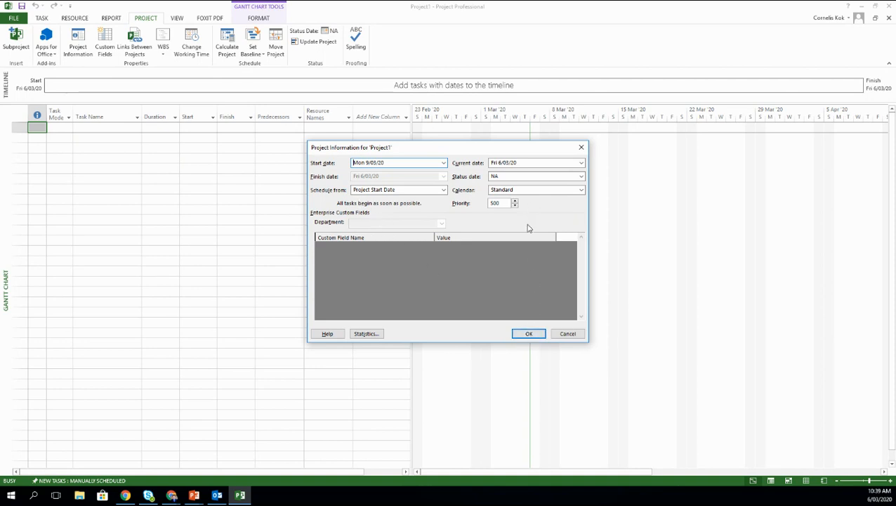
{"action": "left_click", "coordinate": [547, 191]}
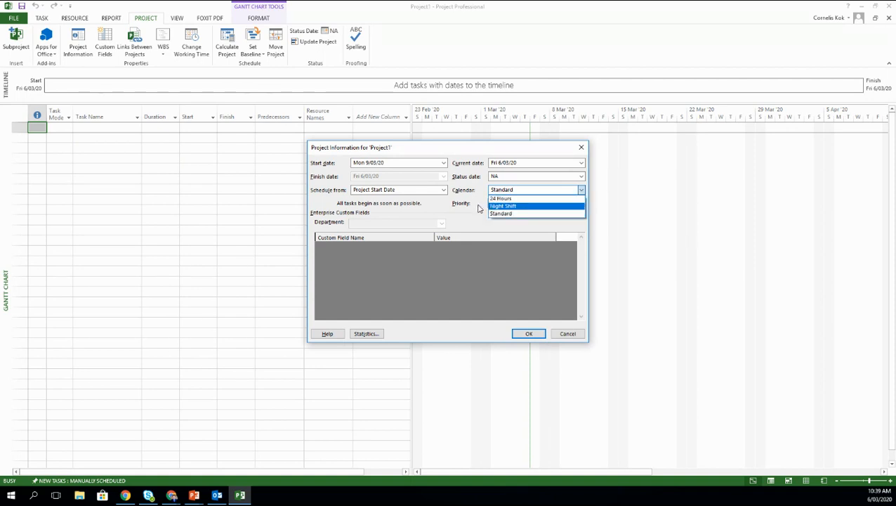
{"action": "left_click", "coordinate": [480, 208]}
{"action": "left_click", "coordinate": [528, 335]}
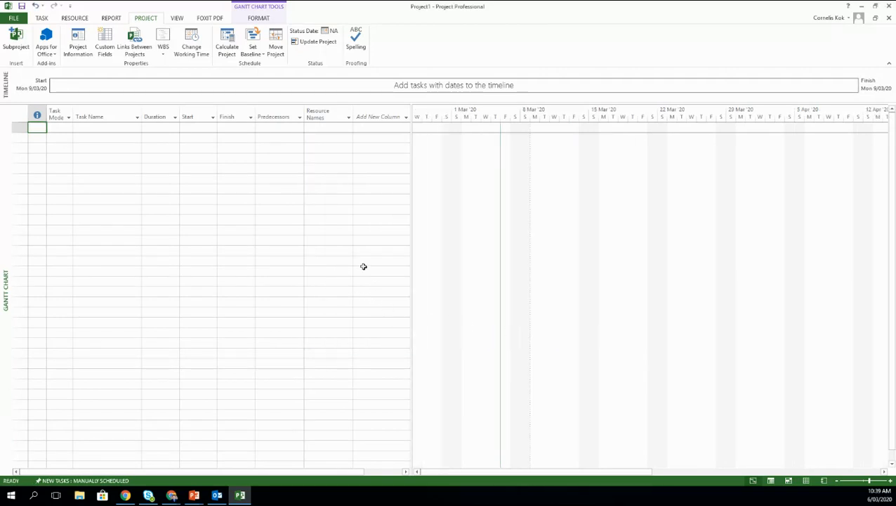
{"action": "left_click", "coordinate": [22, 7]}
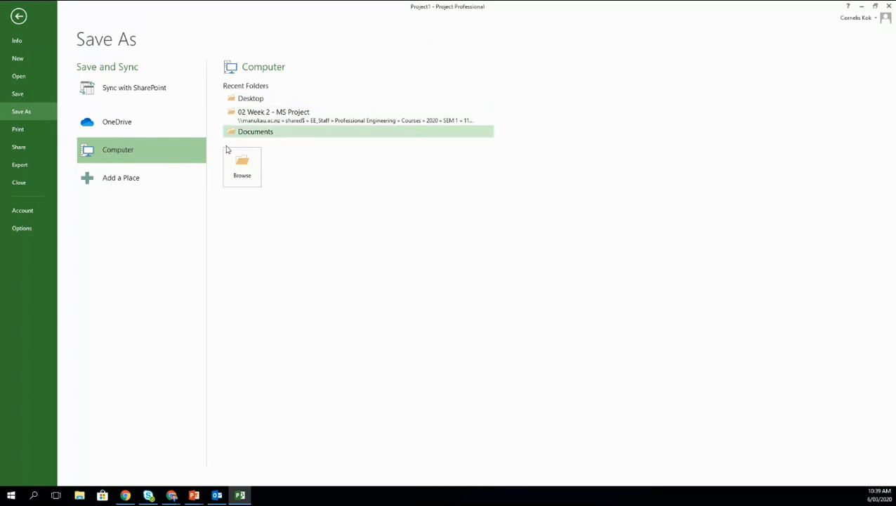
Step: Save the project to the Desktop as 'MRI Instalation Project 20200306'
{"action": "left_click", "coordinate": [250, 100]}
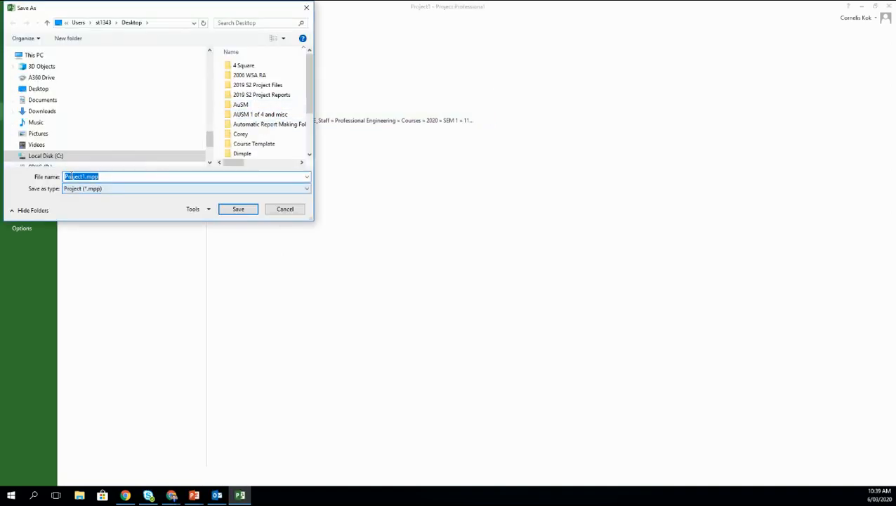
{"action": "left_click", "coordinate": [85, 177]}
{"action": "left_click_drag", "start_coordinate": [85, 176], "coordinate": [56, 180]}
{"action": "type", "text": "M"}
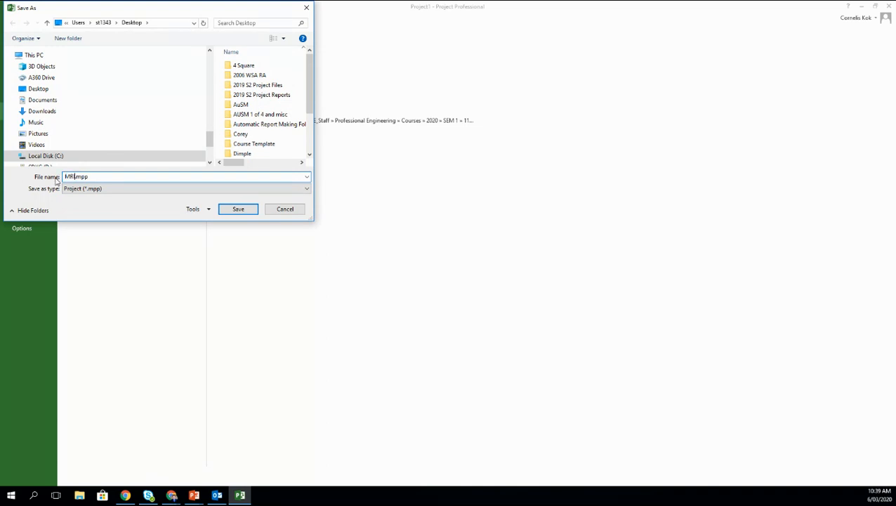
{"action": "type", "text": "RI Instalation Project 20200306"}
{"action": "left_click", "coordinate": [245, 209]}
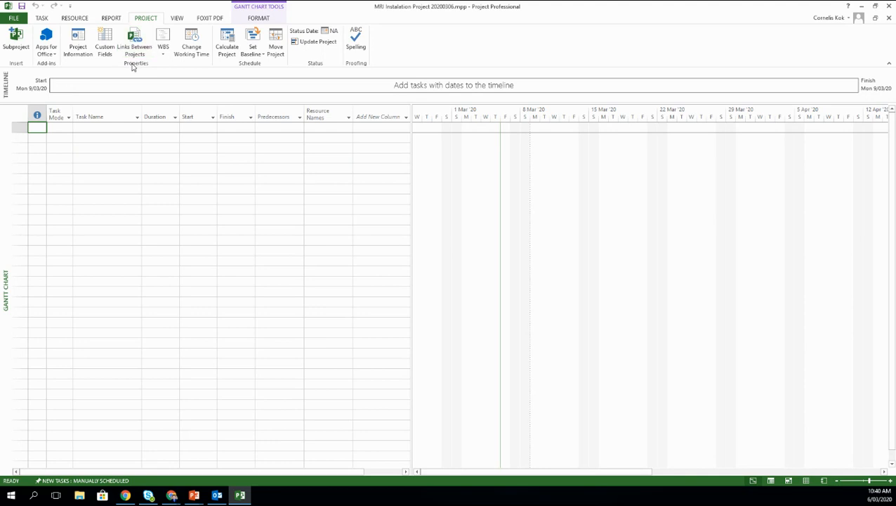
{"action": "left_click", "coordinate": [188, 43]}
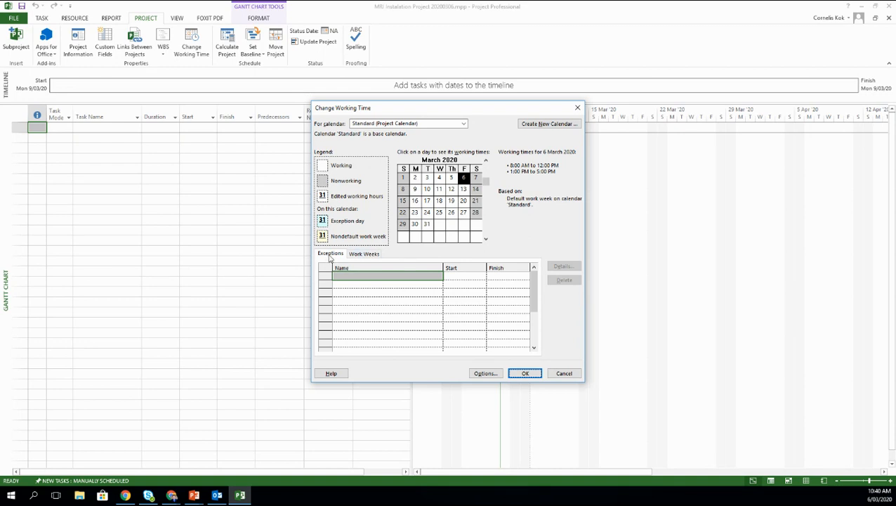
Step: Add a Good Friday calendar exception on 10 April 2020
{"action": "left_click", "coordinate": [355, 281]}
{"action": "left_click", "coordinate": [357, 275]}
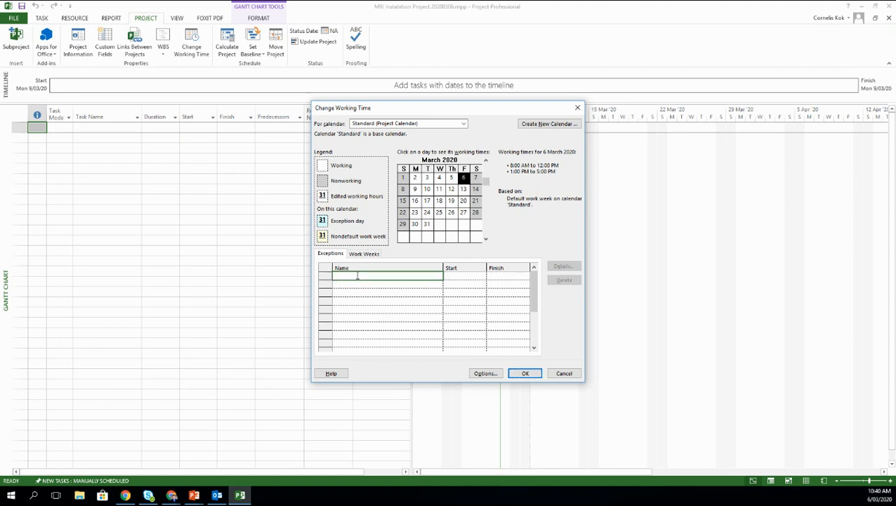
{"action": "type", "text": "Good Friday"}
{"action": "left_click", "coordinate": [461, 280]}
{"action": "left_click", "coordinate": [483, 276]}
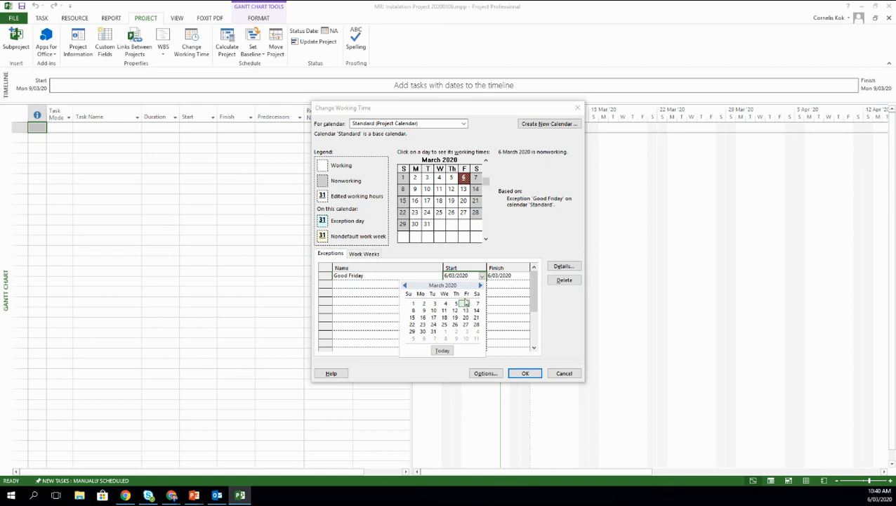
{"action": "left_click", "coordinate": [480, 285]}
{"action": "left_click", "coordinate": [465, 310]}
Step: Add an Easter Monday exception on 13 April 2020
{"action": "left_click", "coordinate": [385, 283]}
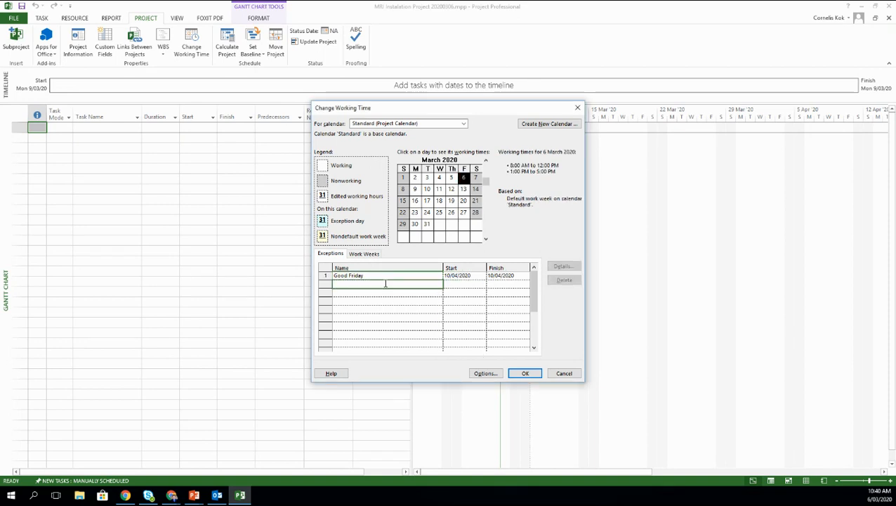
{"action": "type", "text": "Easter Monday"}
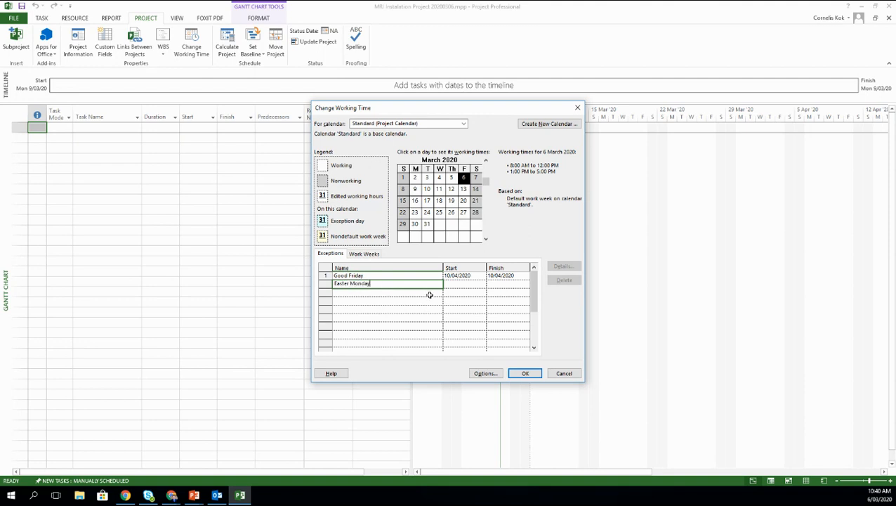
{"action": "left_click", "coordinate": [465, 285]}
{"action": "left_click", "coordinate": [482, 284]}
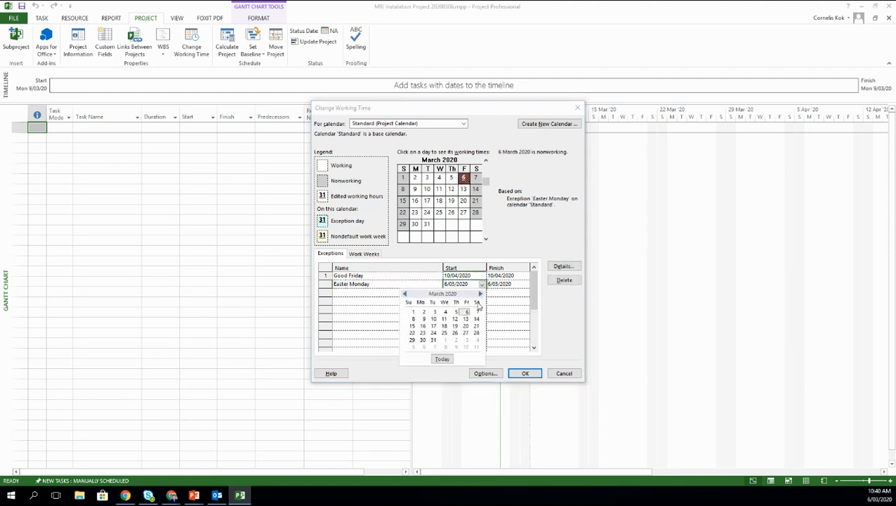
{"action": "left_click", "coordinate": [480, 294]}
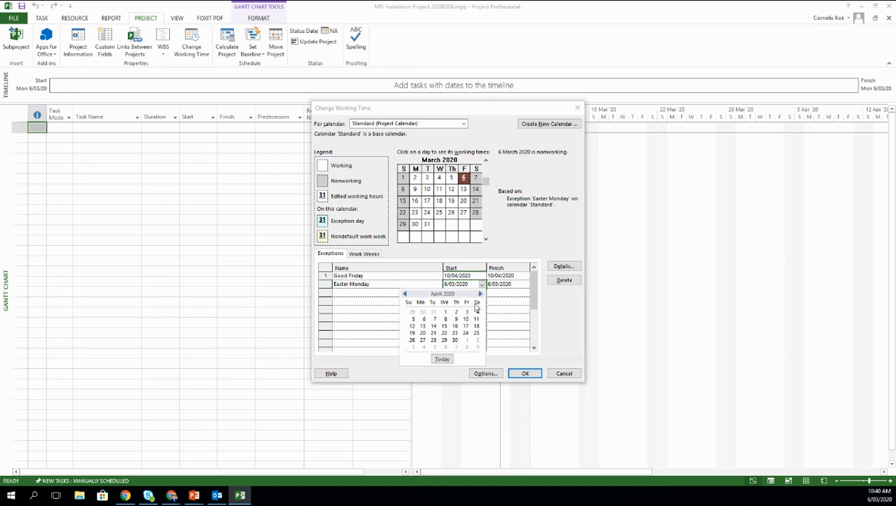
{"action": "left_click", "coordinate": [422, 326]}
Step: Add an Anzac Day exception on 27 April 2020
{"action": "left_click", "coordinate": [365, 293]}
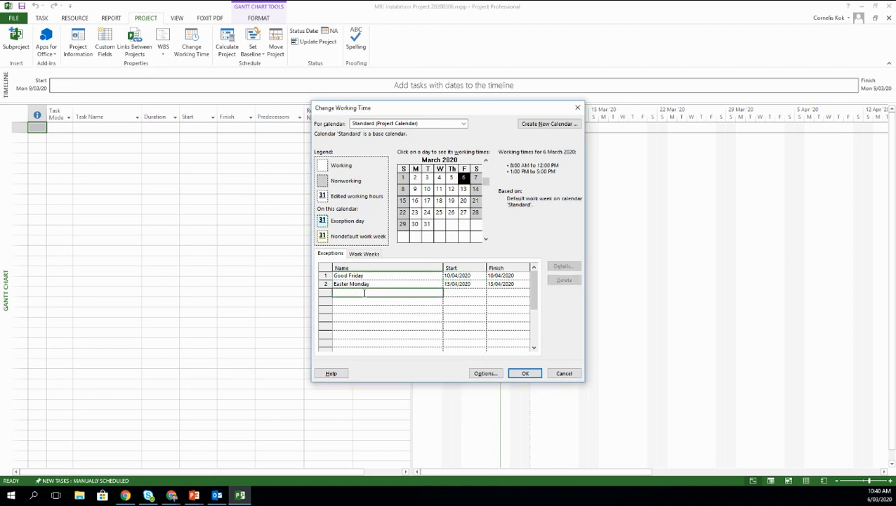
{"action": "type", "text": "Anzac Day"}
{"action": "left_click", "coordinate": [459, 292]}
{"action": "left_click", "coordinate": [482, 292]}
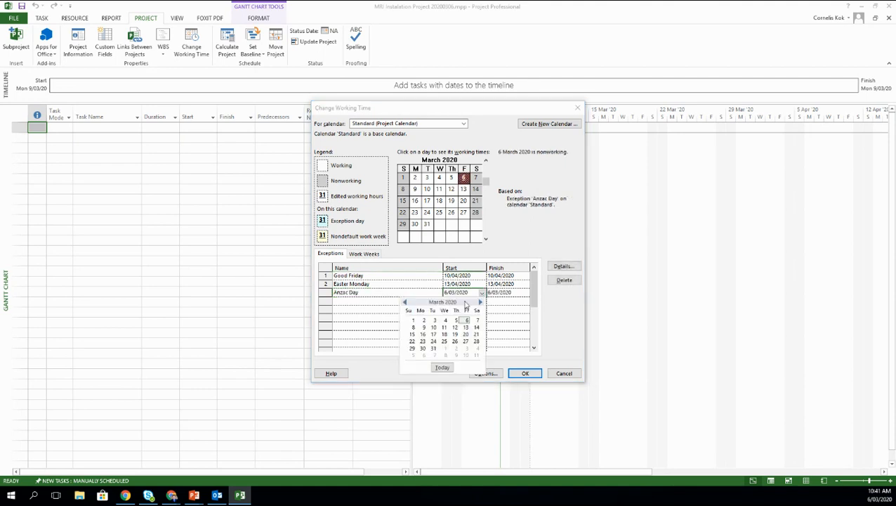
{"action": "left_click", "coordinate": [479, 302]}
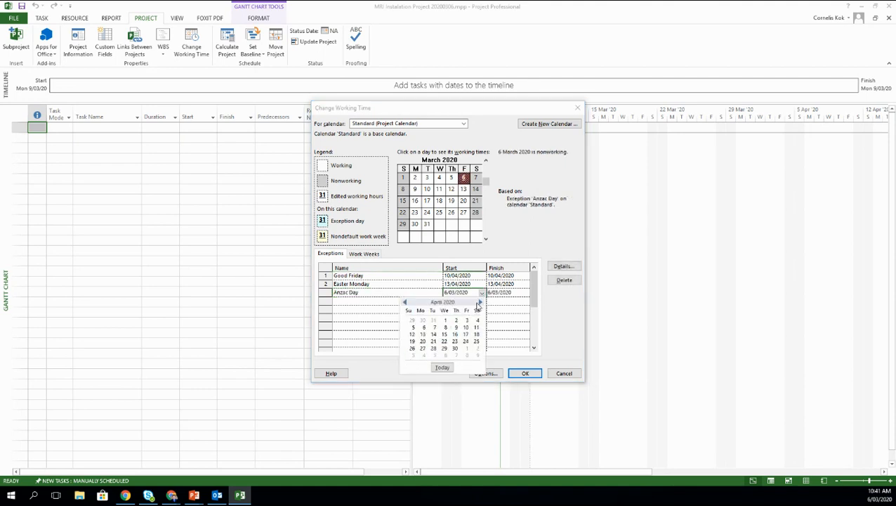
{"action": "left_click", "coordinate": [433, 349]}
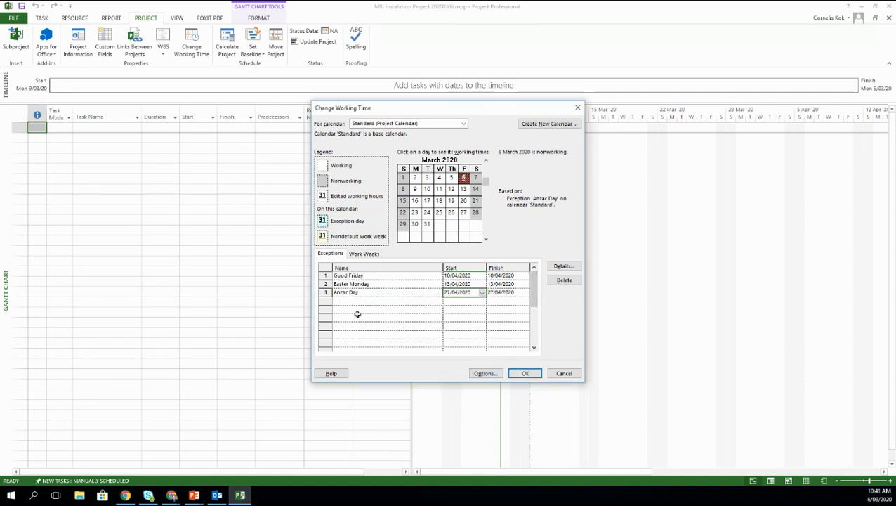
{"action": "mouse_move", "coordinate": [533, 289]}
{"action": "left_mouse_down"}
{"action": "mouse_move", "coordinate": [531, 344]}
{"action": "mouse_move", "coordinate": [533, 284]}
{"action": "left_mouse_up"}
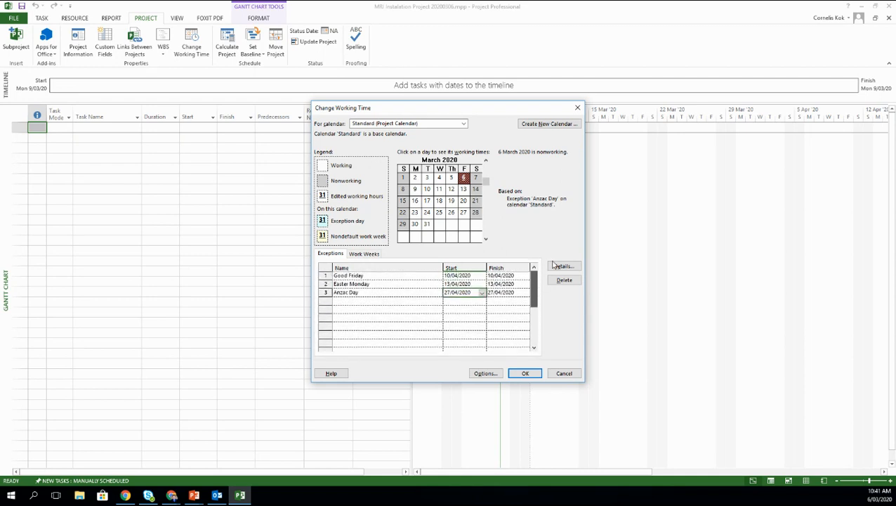
{"action": "left_click", "coordinate": [366, 254]}
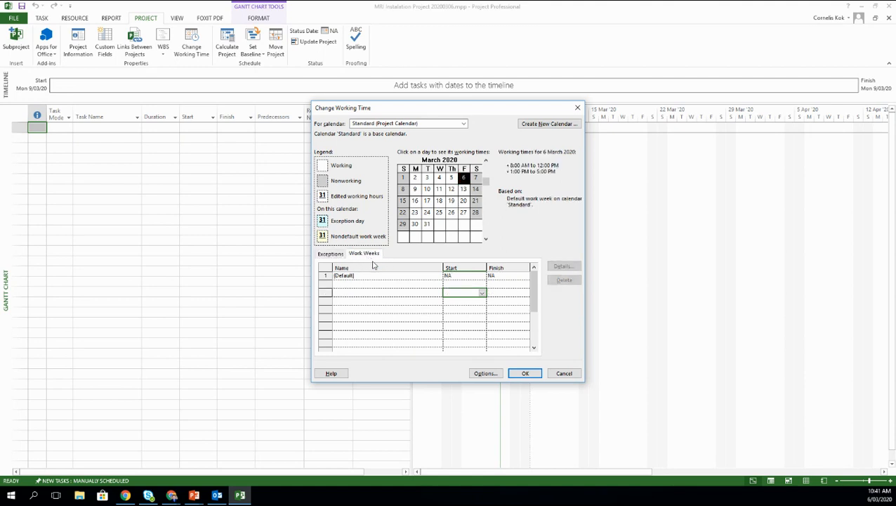
Step: Review Monday's hours in the Default work week unchanged, then apply the calendar changes
{"action": "left_click", "coordinate": [356, 275]}
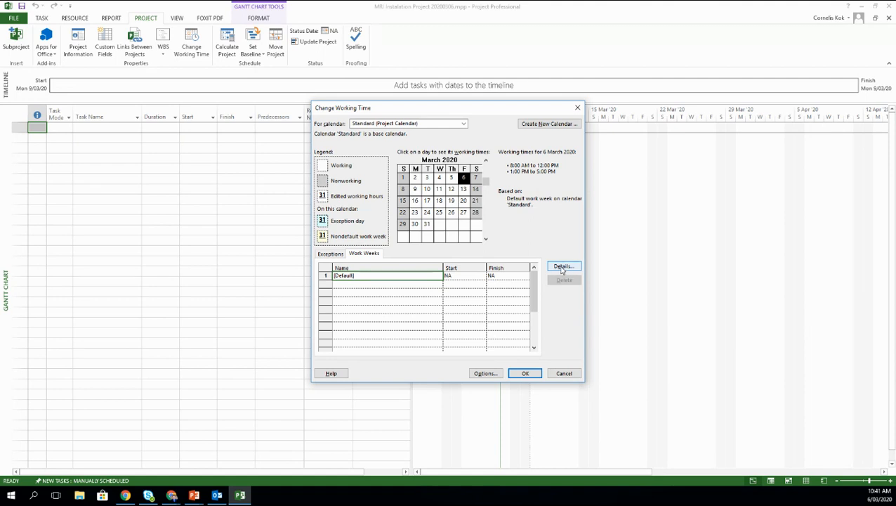
{"action": "left_click", "coordinate": [562, 268]}
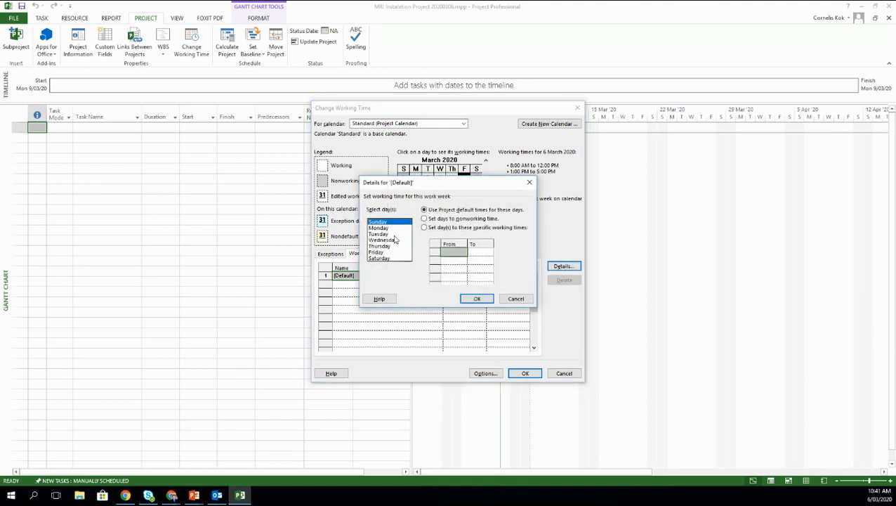
{"action": "left_click", "coordinate": [385, 228]}
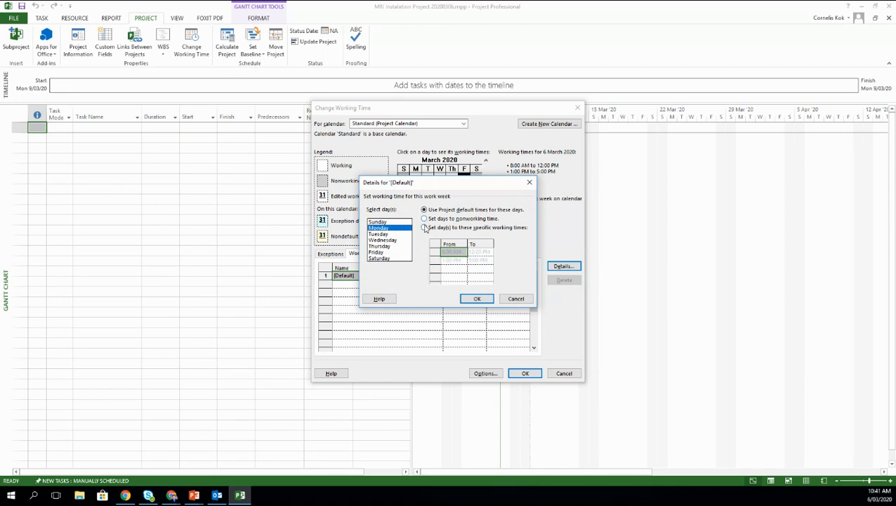
{"action": "left_click", "coordinate": [477, 298]}
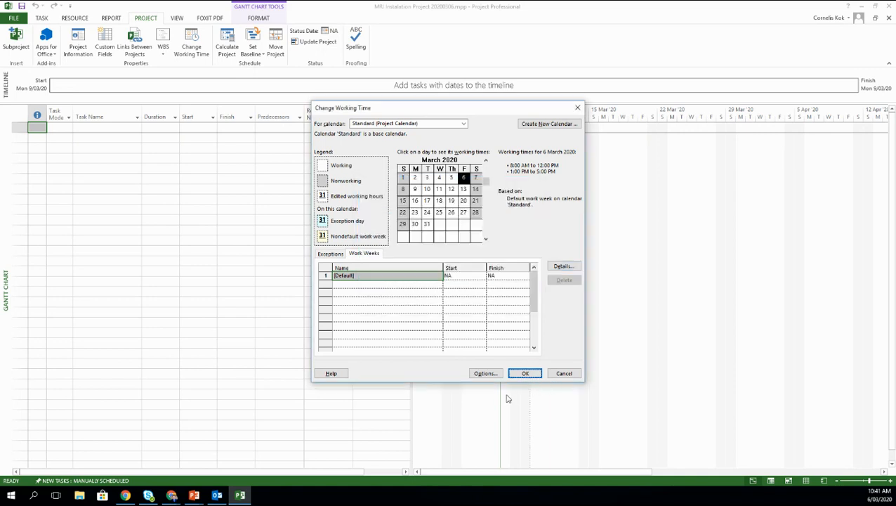
{"action": "left_click", "coordinate": [522, 373]}
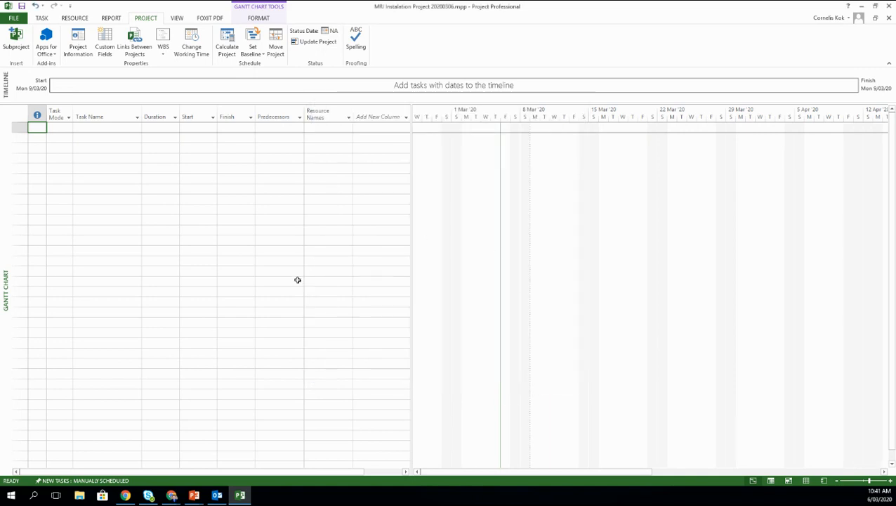
{"action": "left_click", "coordinate": [21, 19]}
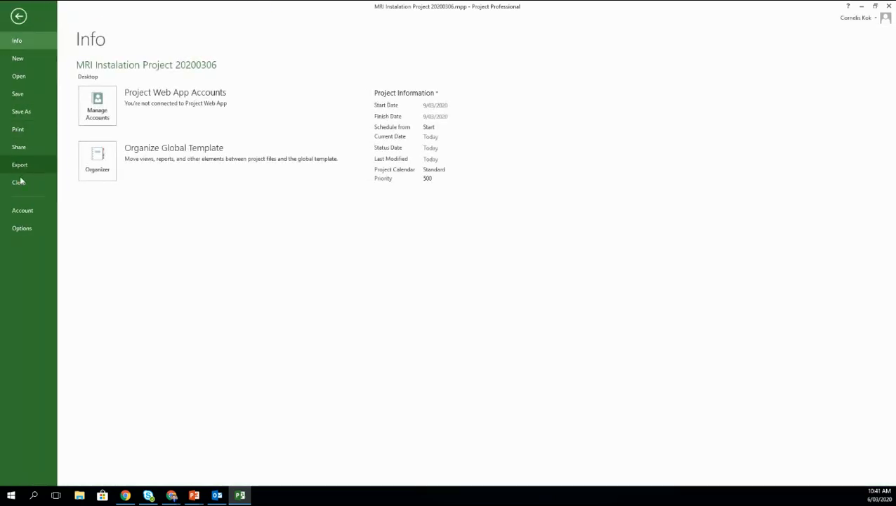
Step: Turn on 'New tasks are effort driven' in the Schedule options and confirm
{"action": "left_click", "coordinate": [20, 16]}
{"action": "left_click", "coordinate": [21, 20]}
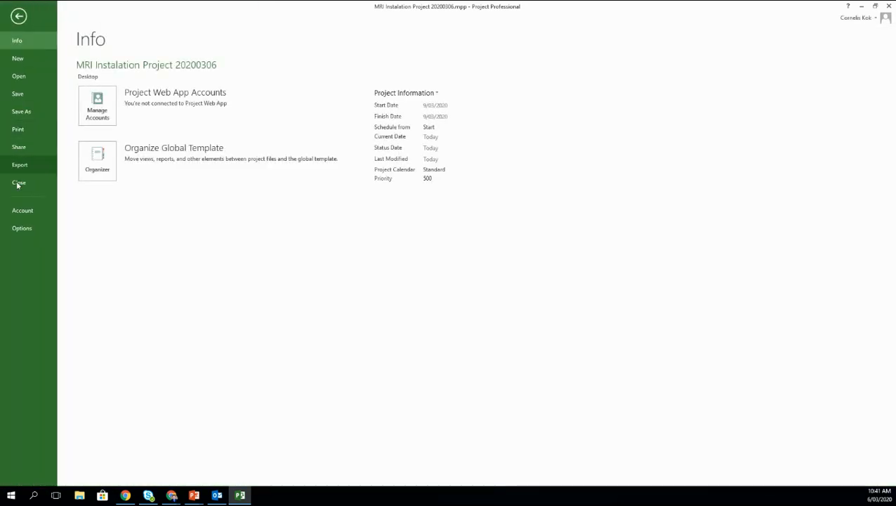
{"action": "left_click", "coordinate": [22, 228]}
{"action": "left_click", "coordinate": [294, 157]}
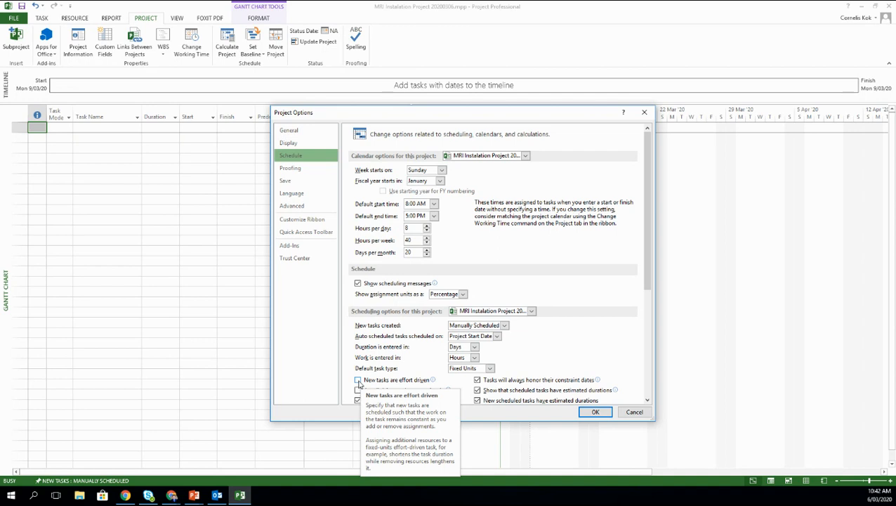
{"action": "left_click", "coordinate": [358, 380]}
{"action": "left_click", "coordinate": [593, 413]}
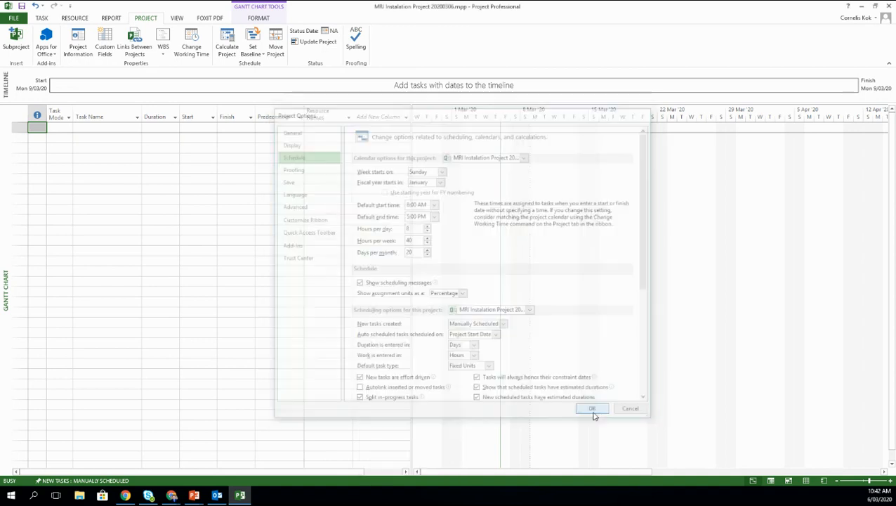